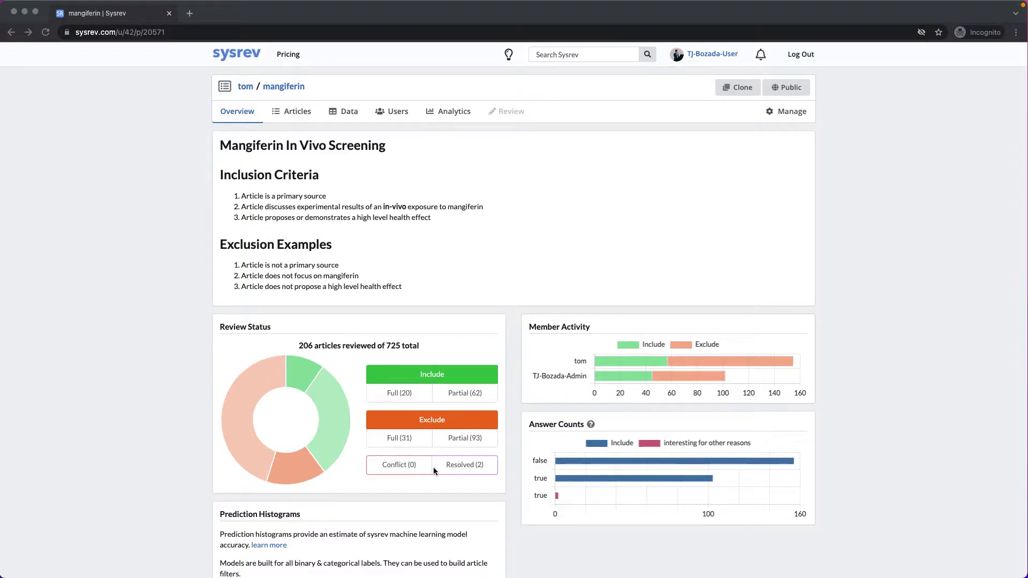
- Toggle the Inclusion histogram legend so only unreviewed articles show, with true and false predictions hidden
{"action": "scroll", "coordinate": [519, 462], "scroll_direction": "down", "scroll_amount": 5}
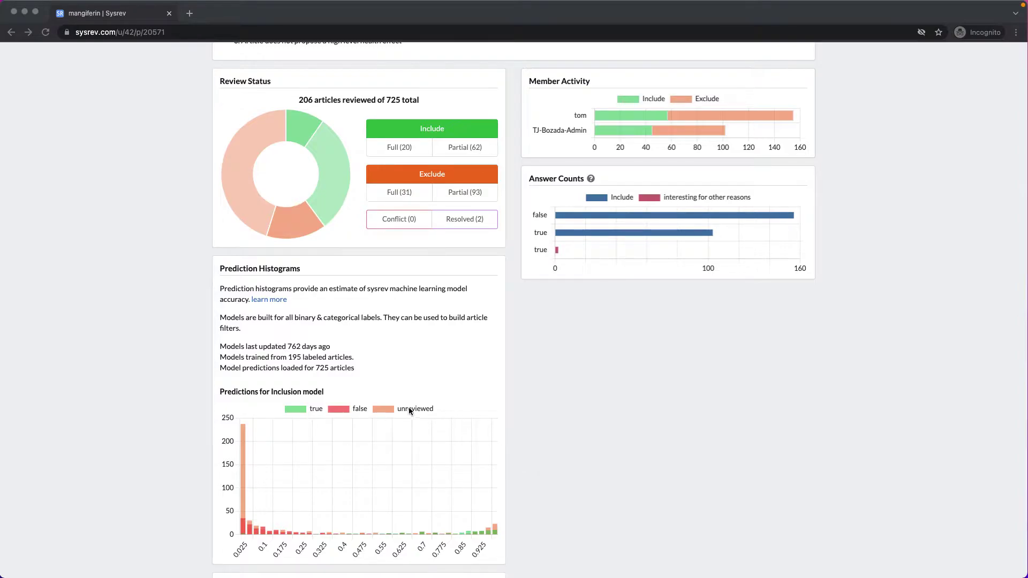
{"action": "left_click", "coordinate": [383, 409]}
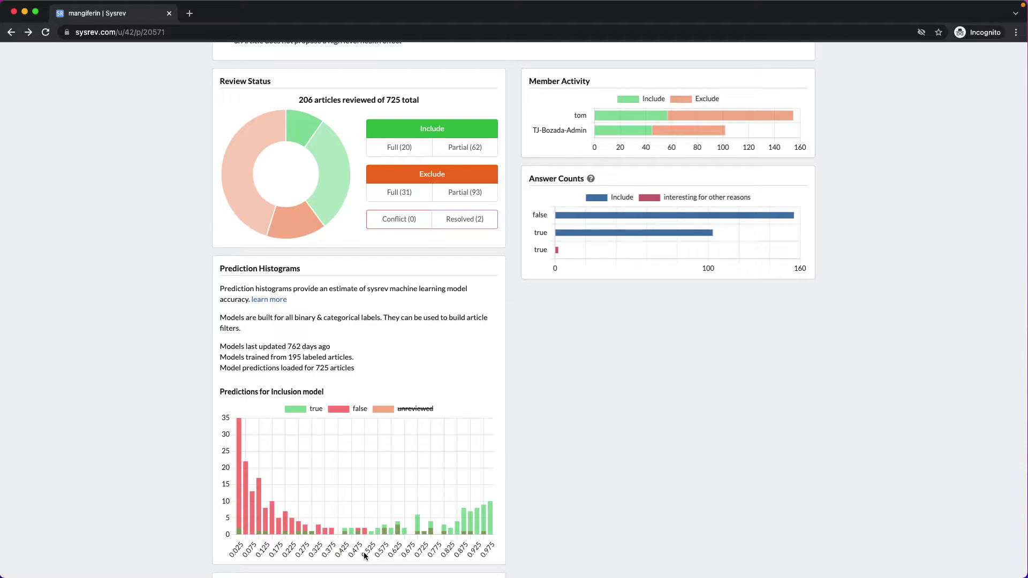
{"action": "left_click", "coordinate": [415, 409]}
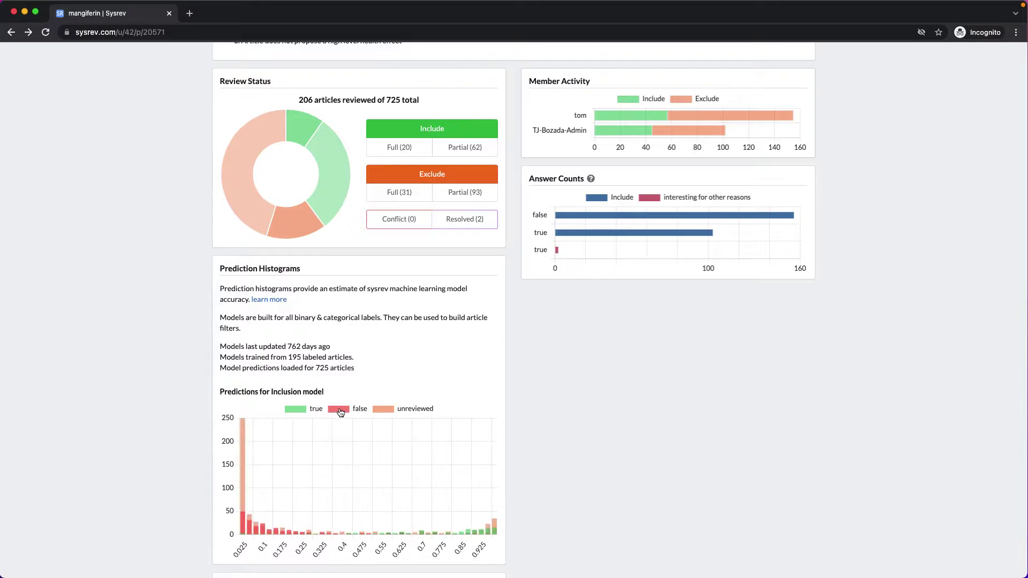
{"action": "left_click", "coordinate": [360, 408]}
{"action": "left_click", "coordinate": [320, 413]}
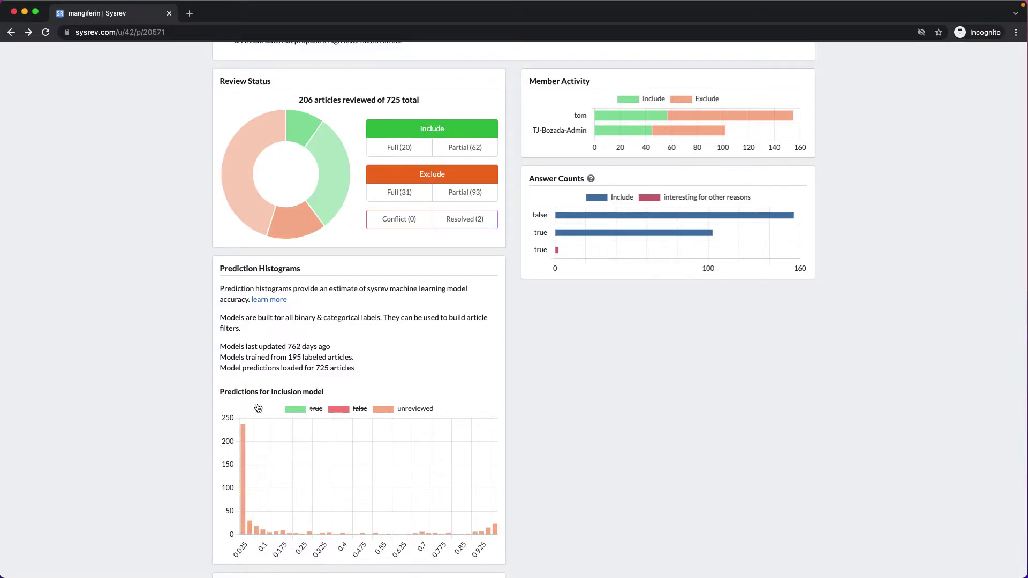
{"action": "mouse_move", "coordinate": [242, 447]}
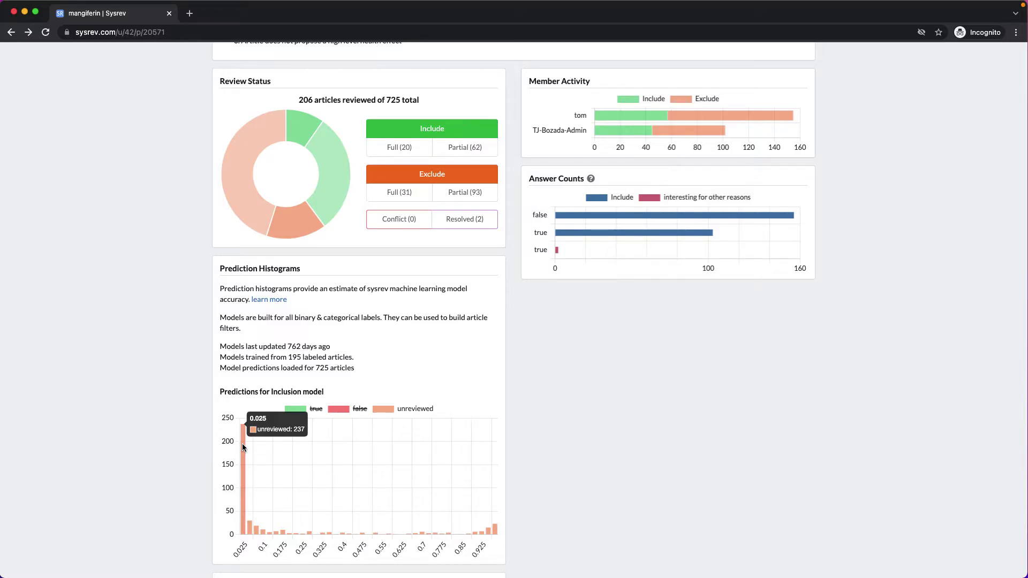
{"action": "scroll", "coordinate": [242, 447], "scroll_direction": "up", "scroll_amount": 5}
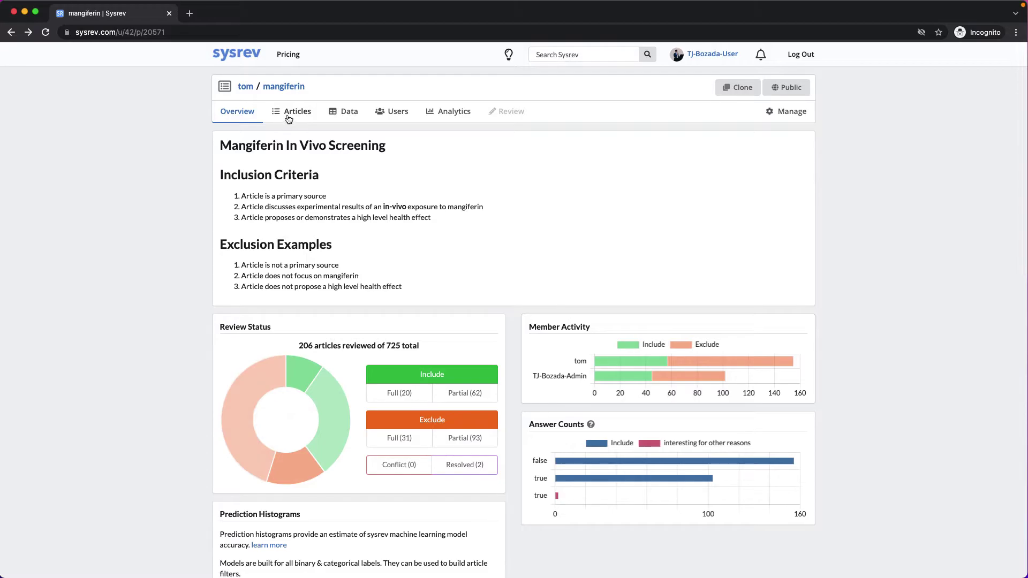
- On the Articles list, add a Prediction filter with score above 25%, leaving 292 articles
{"action": "left_click", "coordinate": [288, 118]}
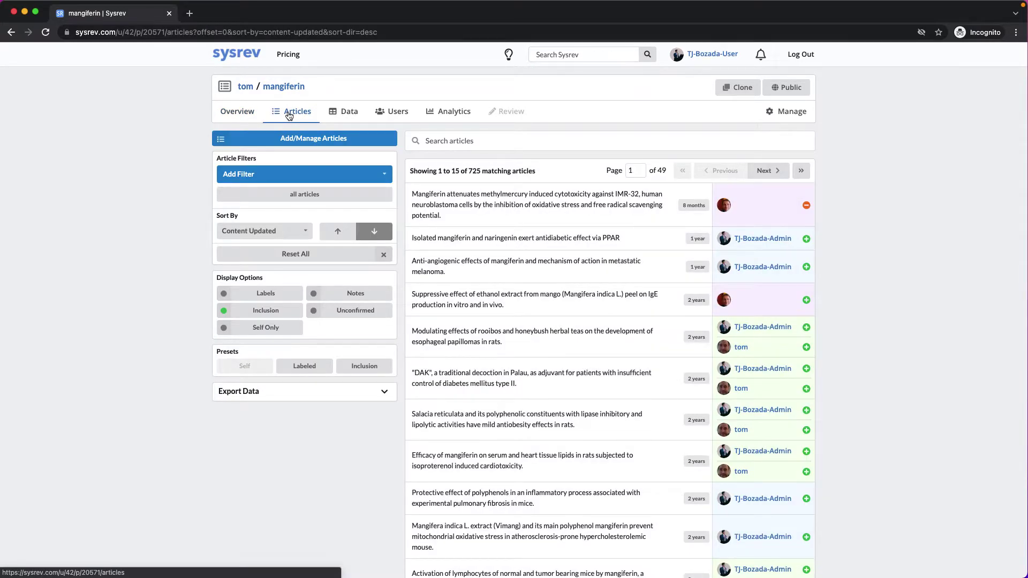
{"action": "left_click", "coordinate": [290, 174]}
{"action": "left_click", "coordinate": [281, 272]}
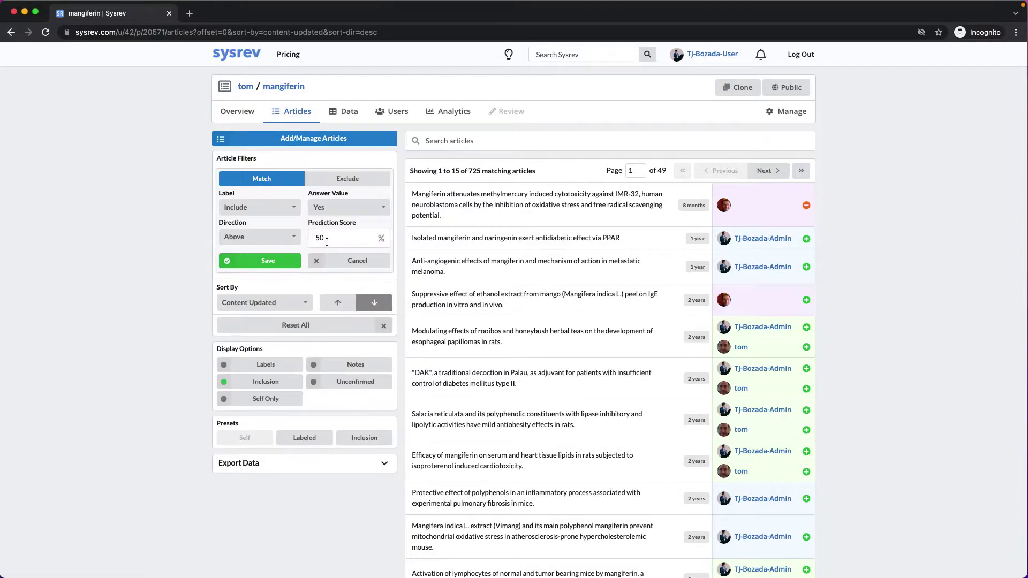
{"action": "type", "text": "25"}
{"action": "left_click", "coordinate": [273, 262]}
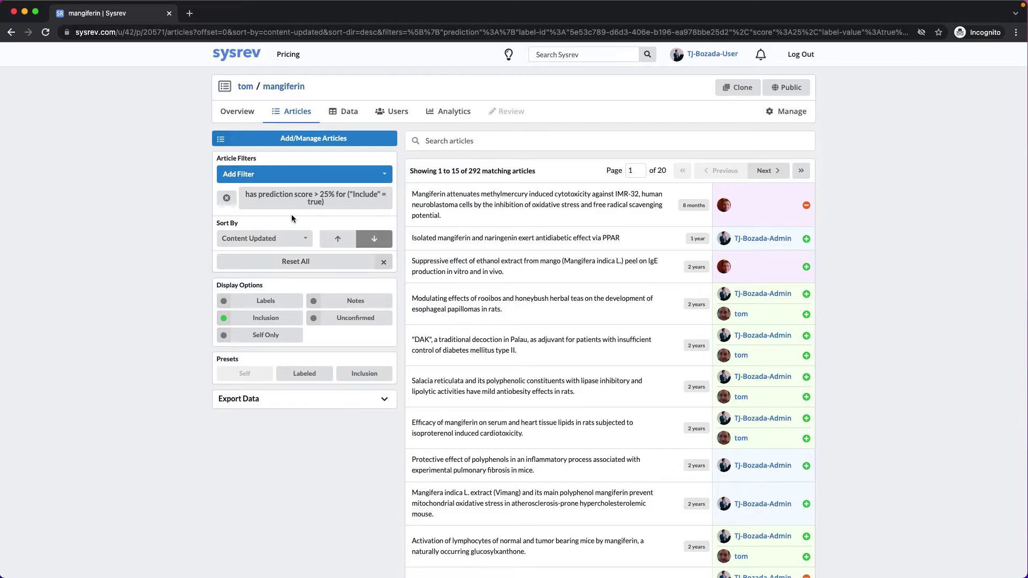
- Add a label filter for articles answered Include = Yes
{"action": "left_click", "coordinate": [292, 178]}
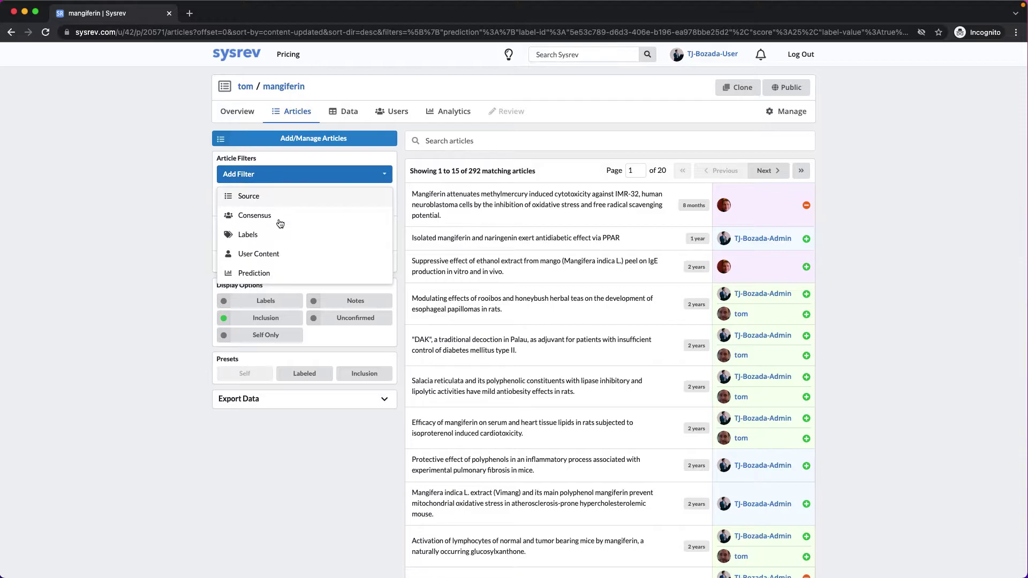
{"action": "left_click", "coordinate": [280, 235]}
{"action": "left_click", "coordinate": [271, 209]}
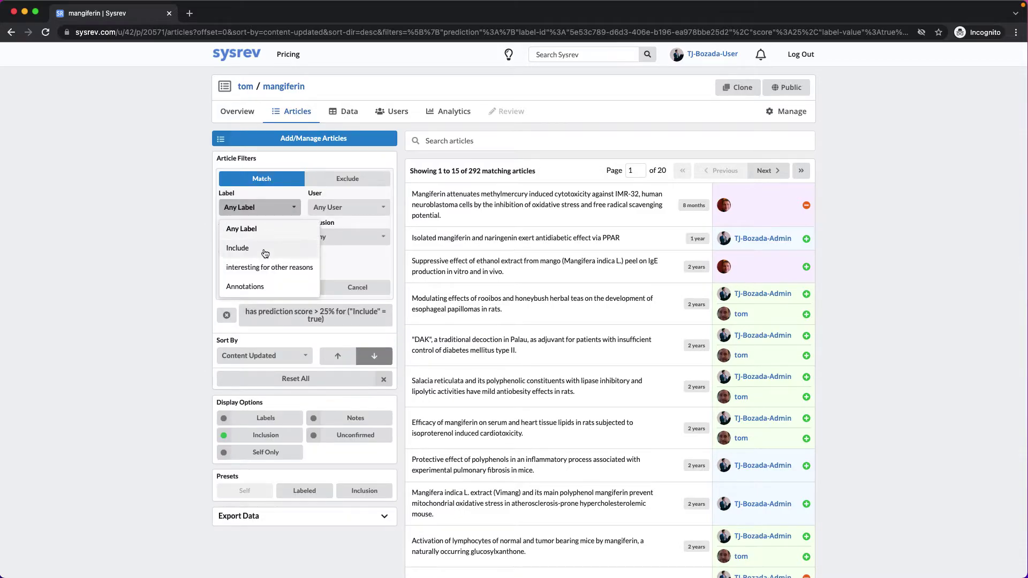
{"action": "left_click", "coordinate": [262, 245]}
{"action": "left_click", "coordinate": [261, 237]}
{"action": "left_click", "coordinate": [257, 273]}
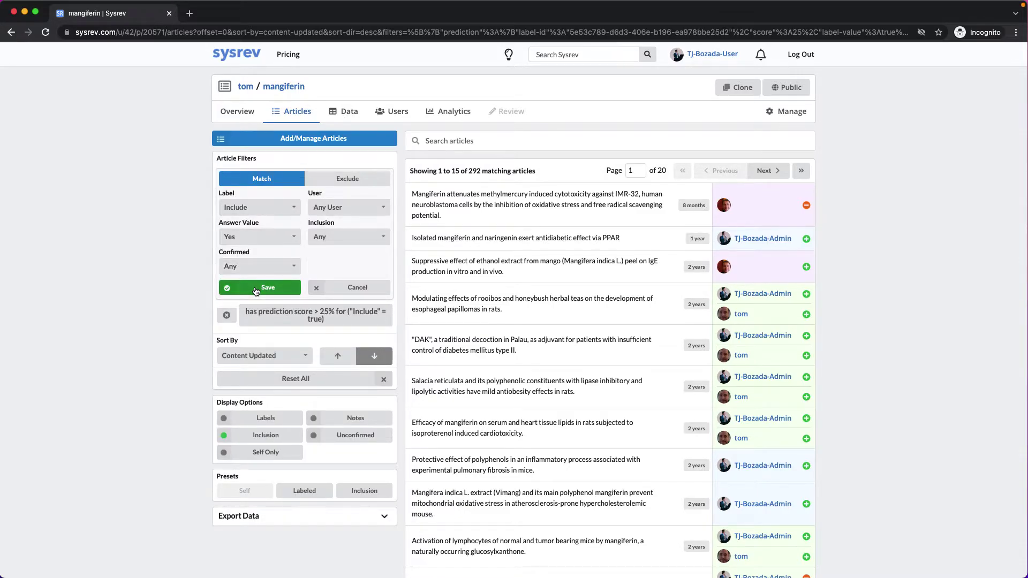
{"action": "left_click", "coordinate": [256, 288]}
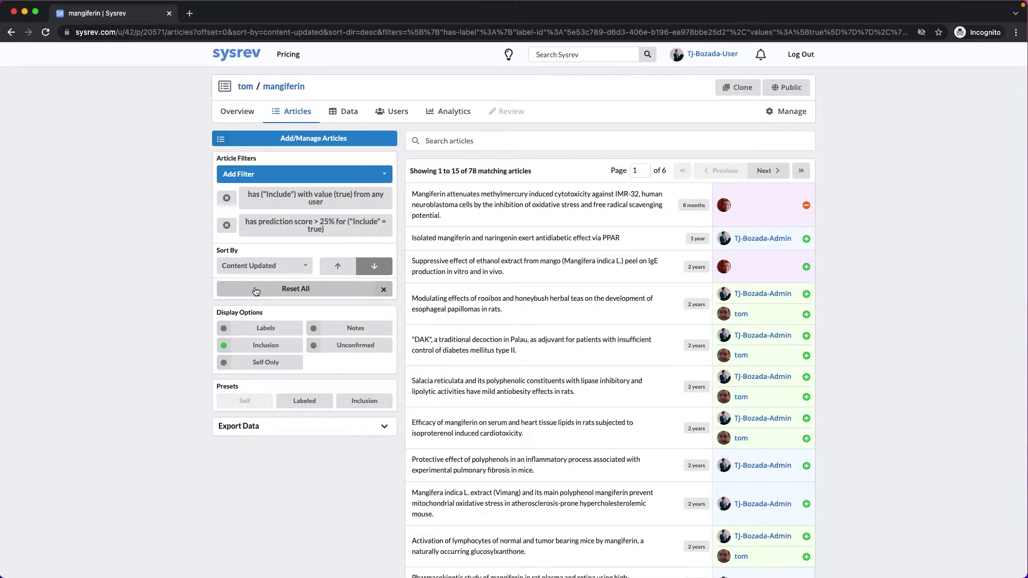
- Edit the Include label filter to match answer No for any user
{"action": "left_click", "coordinate": [264, 195]}
{"action": "left_click", "coordinate": [321, 207]}
{"action": "left_click", "coordinate": [313, 208]}
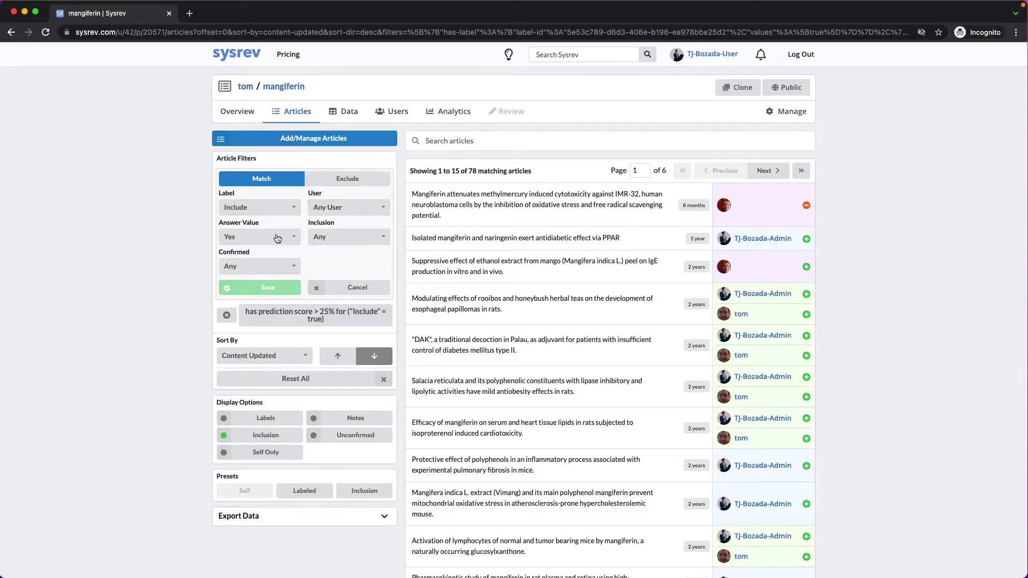
{"action": "left_click", "coordinate": [277, 239]}
{"action": "left_click", "coordinate": [249, 295]}
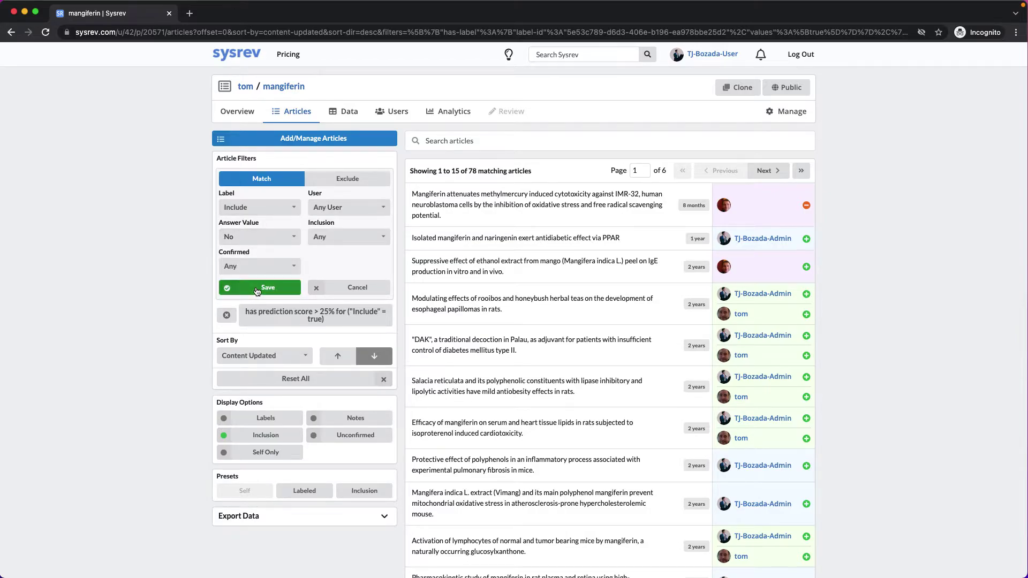
{"action": "left_click", "coordinate": [257, 289]}
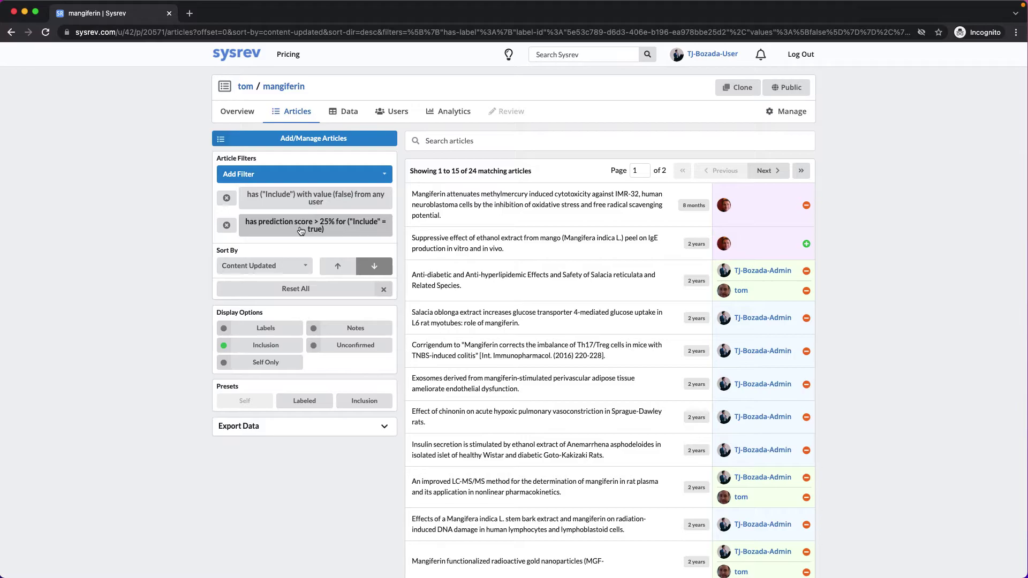
- Change the Include filter to exclude any answer value, leaving 192 matches
{"action": "left_click", "coordinate": [290, 197]}
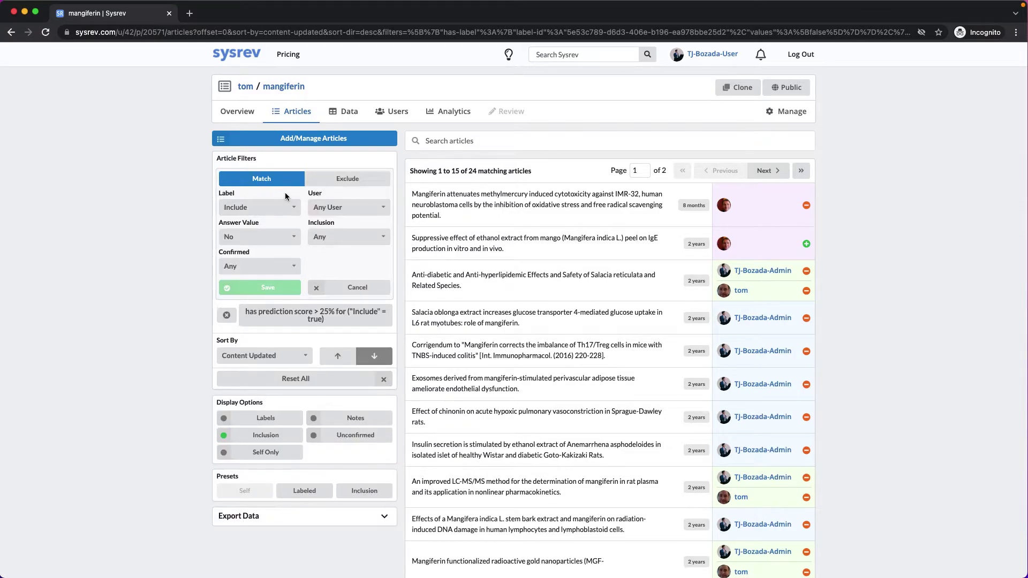
{"action": "left_click", "coordinate": [279, 229]}
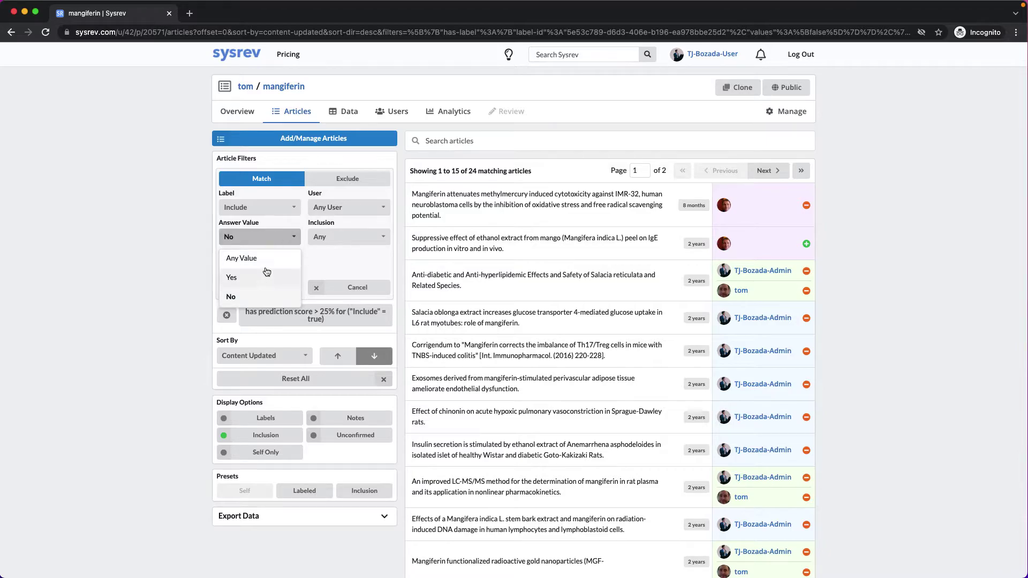
{"action": "left_click", "coordinate": [267, 259]}
{"action": "left_click", "coordinate": [333, 181]}
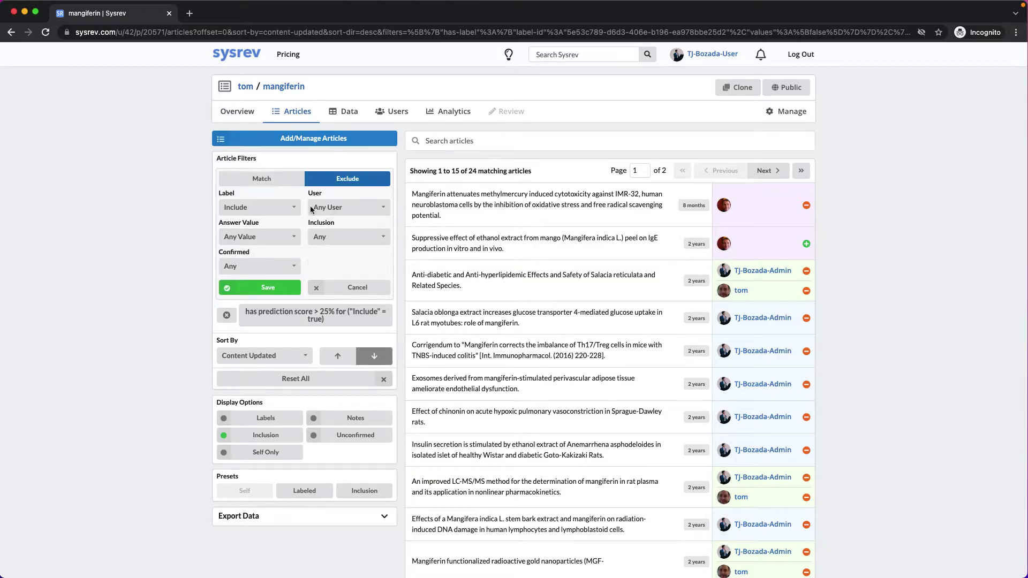
{"action": "left_click", "coordinate": [277, 295]}
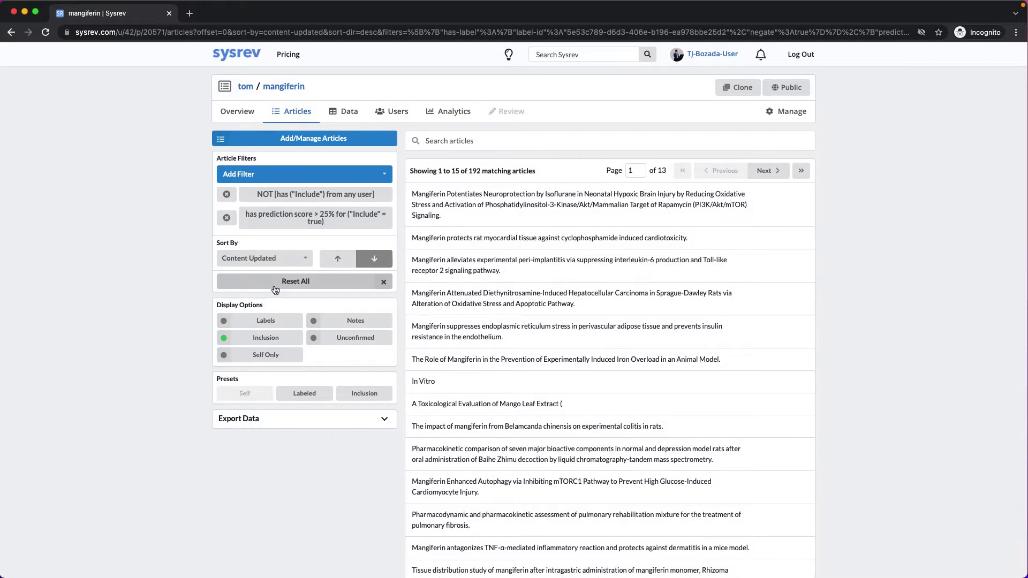
- Remove the NOT Include filter, expand Export Data, then open the Mangiferin - Data Extraction project from home
{"action": "left_click", "coordinate": [226, 194]}
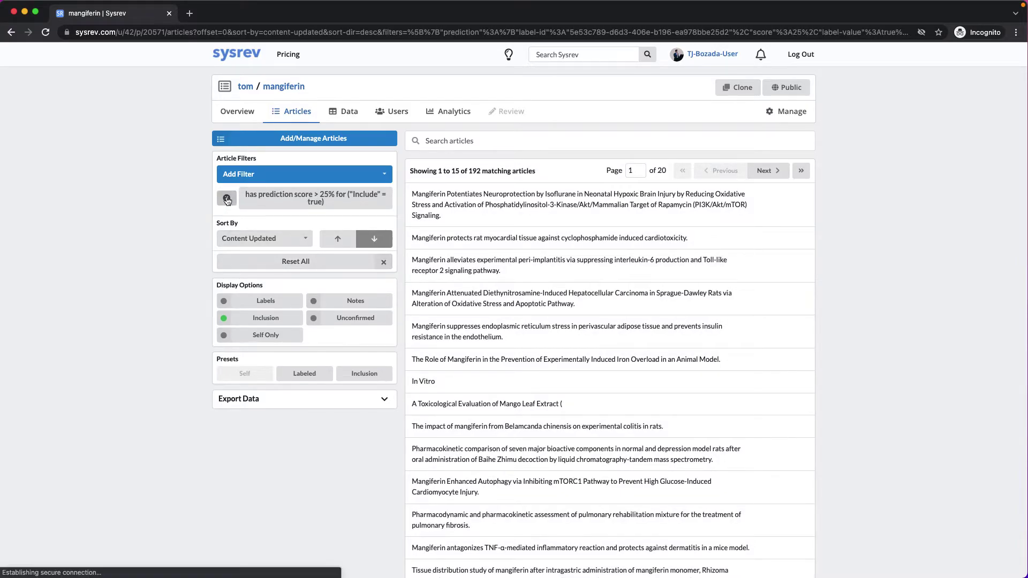
{"action": "left_click", "coordinate": [305, 403]}
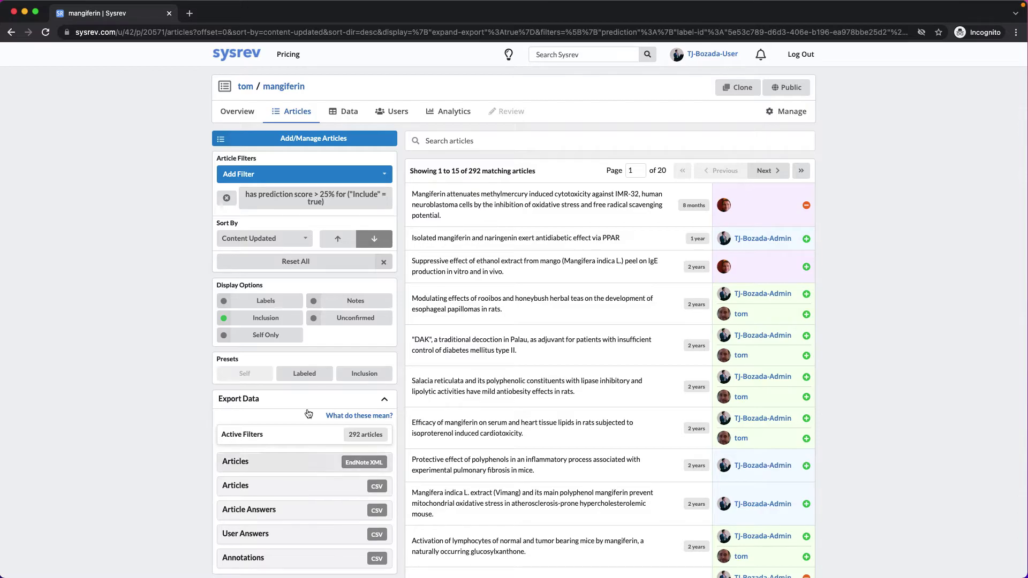
{"action": "left_click", "coordinate": [232, 62]}
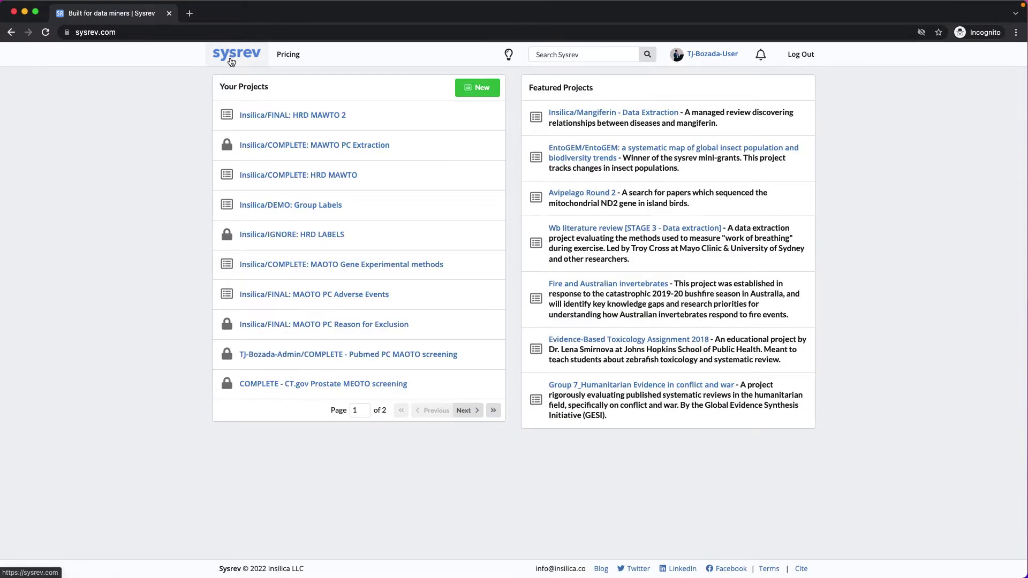
{"action": "left_click", "coordinate": [575, 118]}
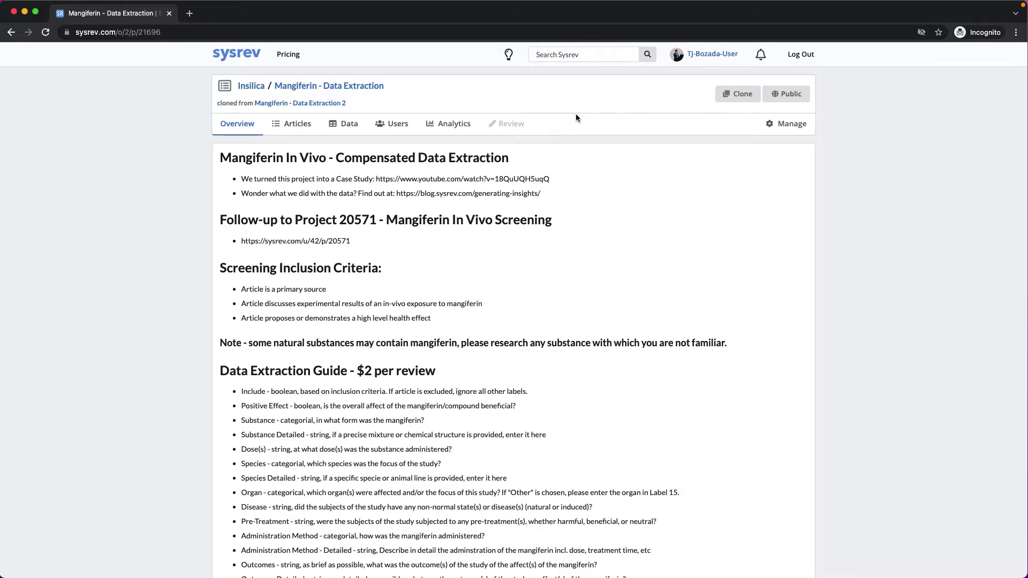
- Scroll the Data Extraction overview down to the Review Status, Prediction Histograms and Answer Counts panels
{"action": "scroll", "coordinate": [576, 117], "scroll_direction": "down", "scroll_amount": 3}
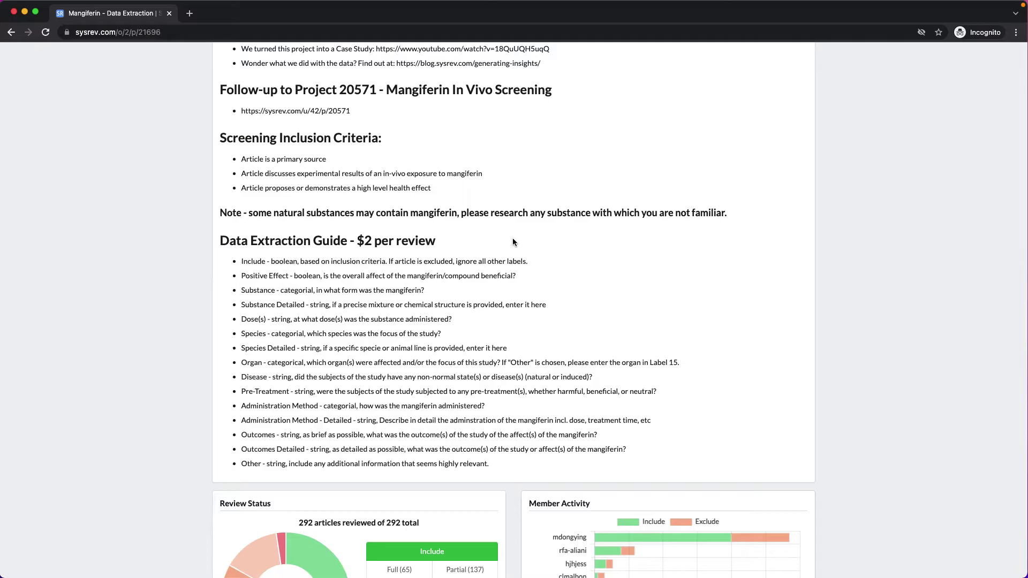
{"action": "scroll", "coordinate": [512, 239], "scroll_direction": "down", "scroll_amount": 9}
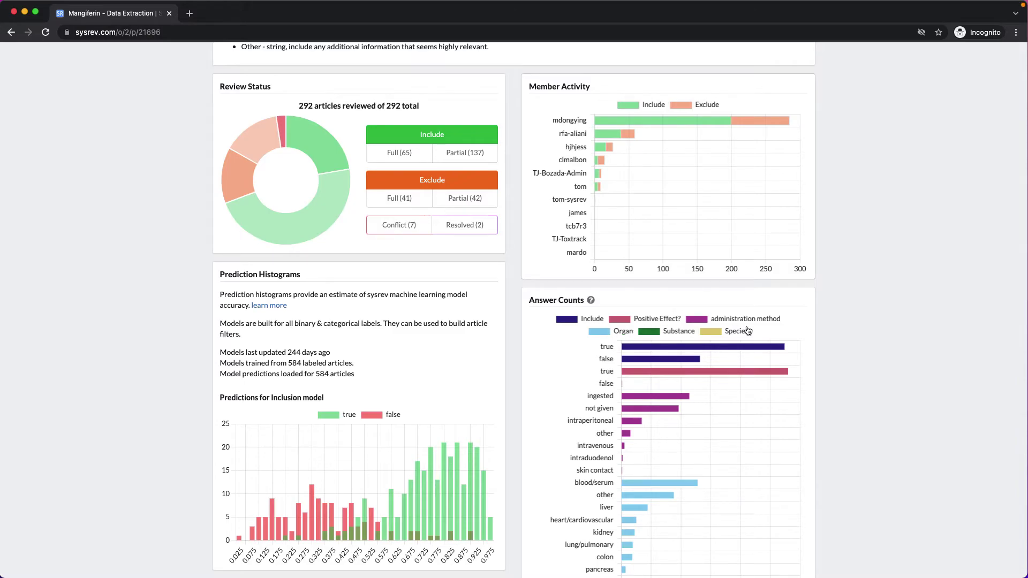
{"action": "scroll", "coordinate": [748, 332], "scroll_direction": "down", "scroll_amount": 3}
{"action": "scroll", "coordinate": [712, 299], "scroll_direction": "down", "scroll_amount": 1}
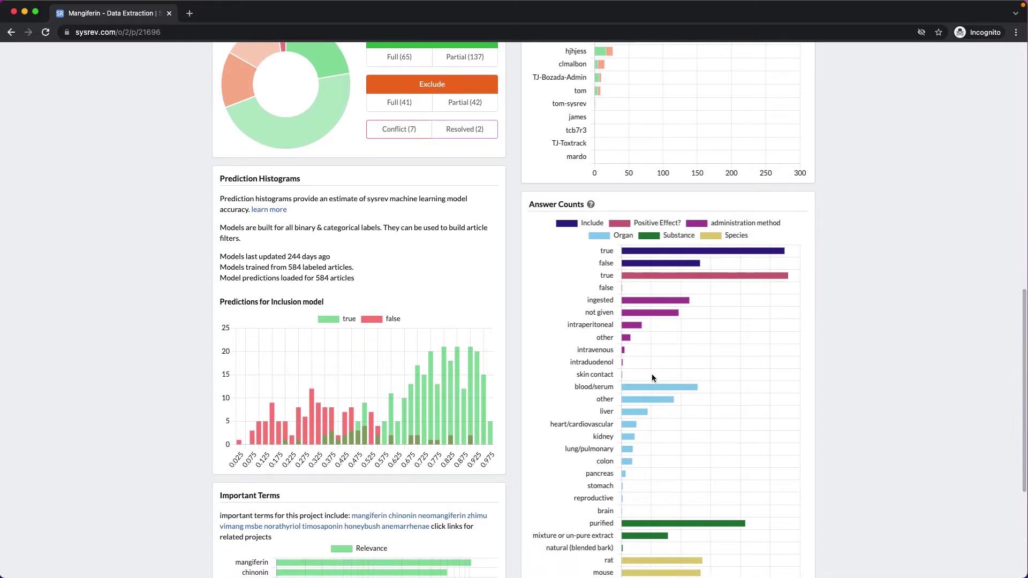
- Use the Answer Counts chart's heart/cardiovascular bar to list its 20 confirmed articles
{"action": "left_click", "coordinate": [629, 420]}
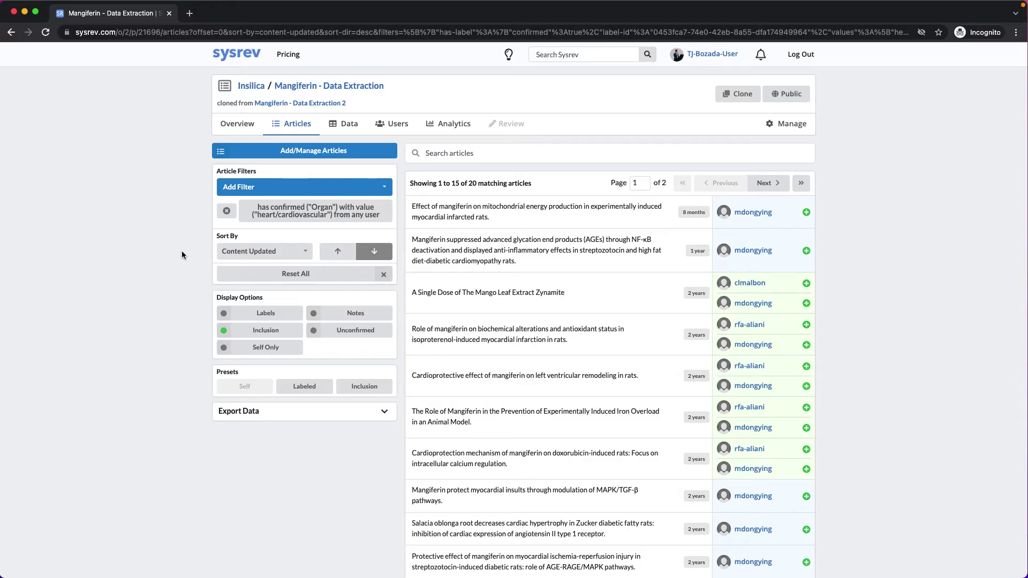
- Replace the label filter with a prediction filter: Organ heart/cardiovascular above 75%, leaving 4 articles
{"action": "left_click", "coordinate": [219, 215]}
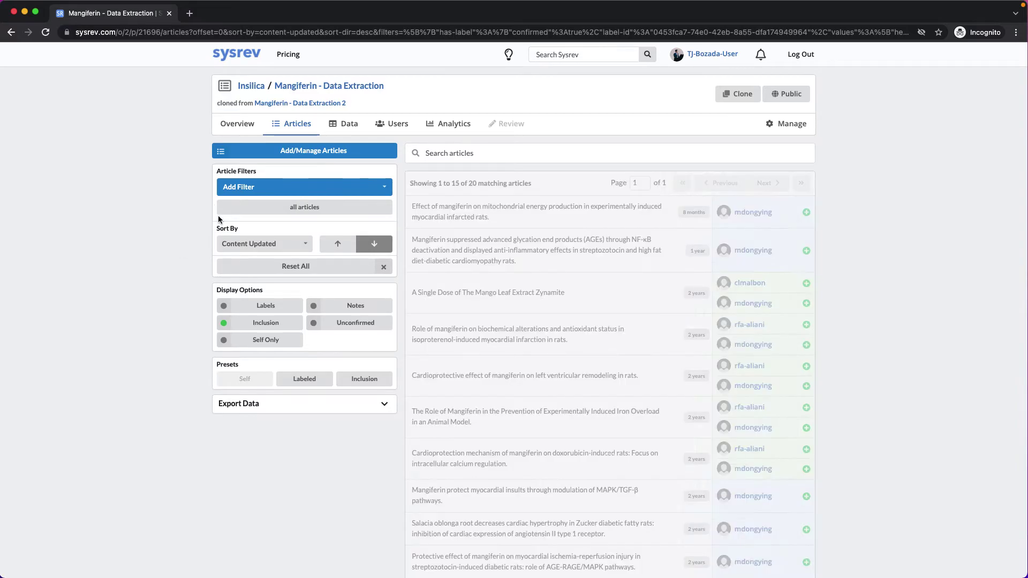
{"action": "left_click", "coordinate": [252, 191]}
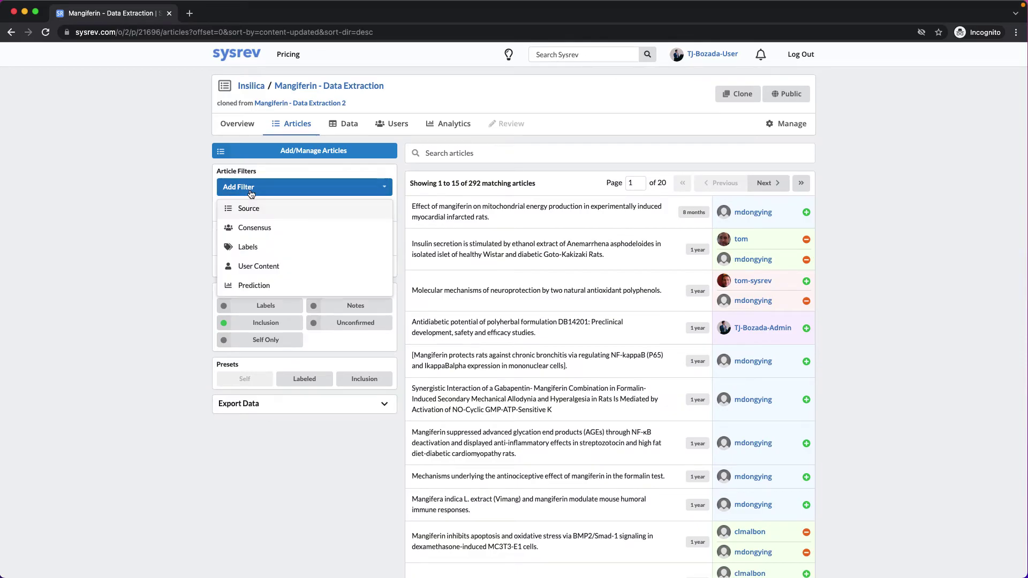
{"action": "left_click", "coordinate": [249, 285]}
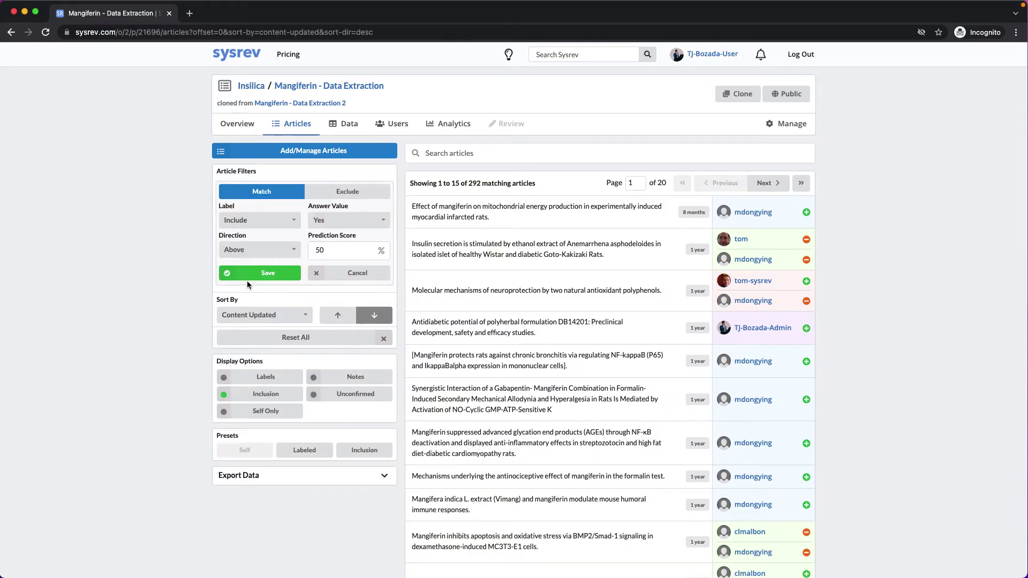
{"action": "left_click_drag", "start_coordinate": [331, 251], "coordinate": [308, 253]}
{"action": "type", "text": "75"}
{"action": "left_click", "coordinate": [259, 220]}
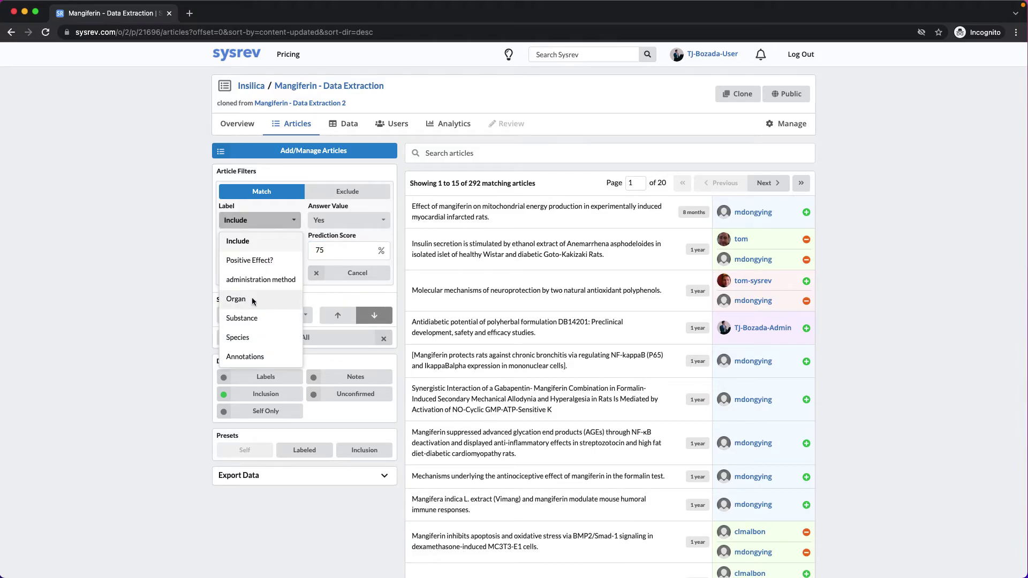
{"action": "left_click", "coordinate": [251, 298]}
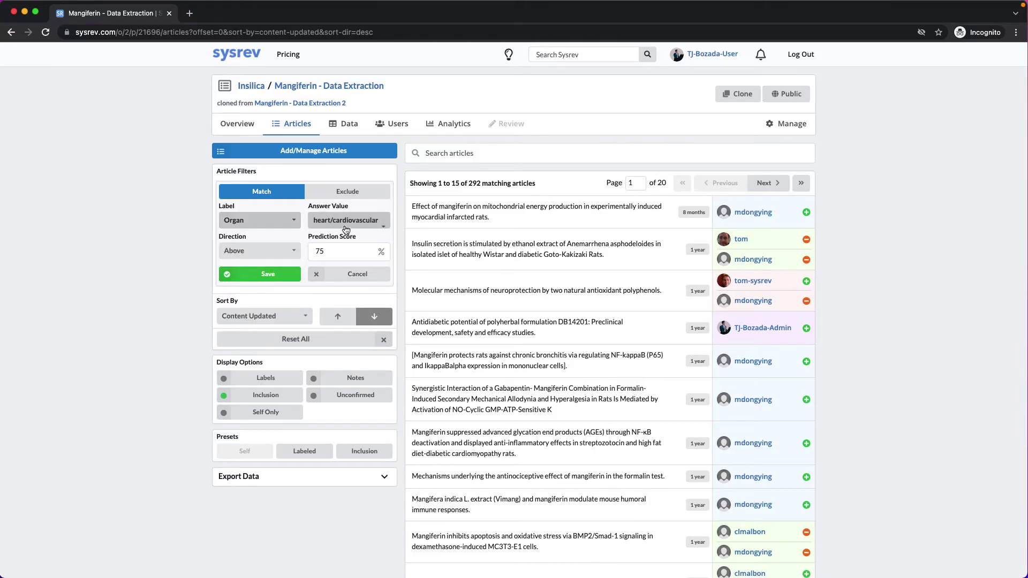
{"action": "left_click", "coordinate": [259, 275]}
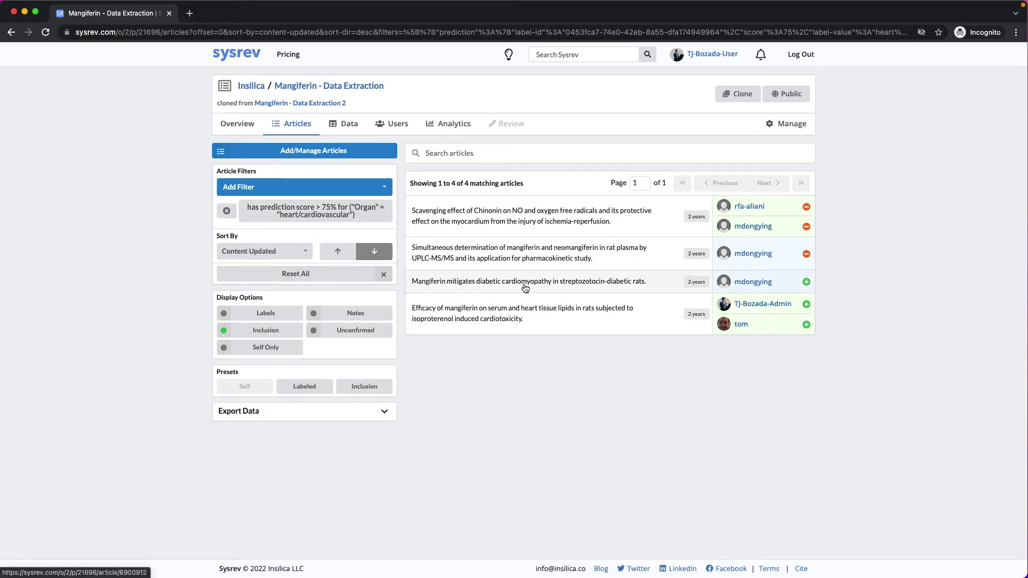
- Open the fourth article, on heart tissue lipids, and scroll down to its Predictions table
{"action": "left_click", "coordinate": [509, 329]}
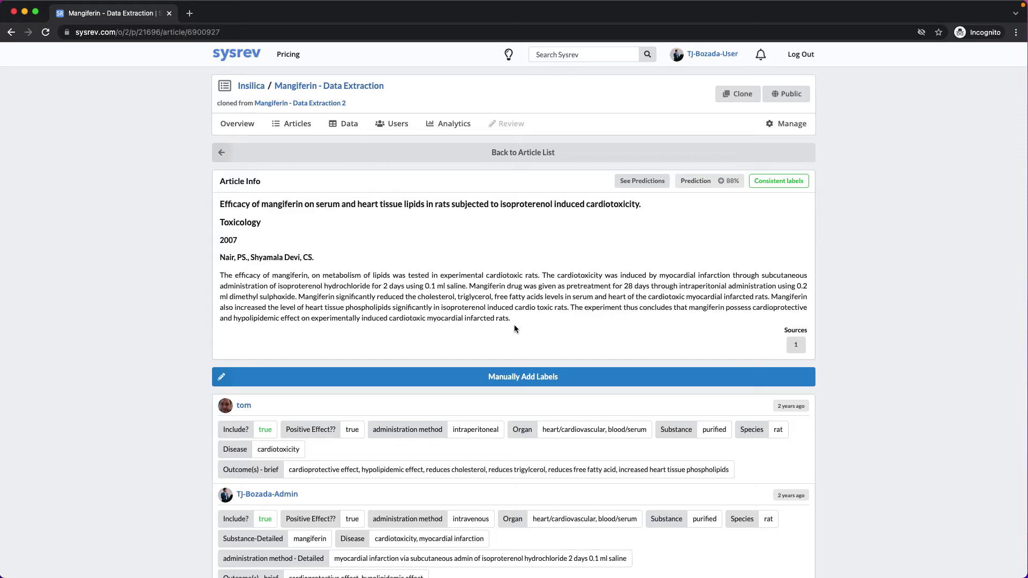
{"action": "scroll", "coordinate": [515, 328], "scroll_direction": "down", "scroll_amount": 2}
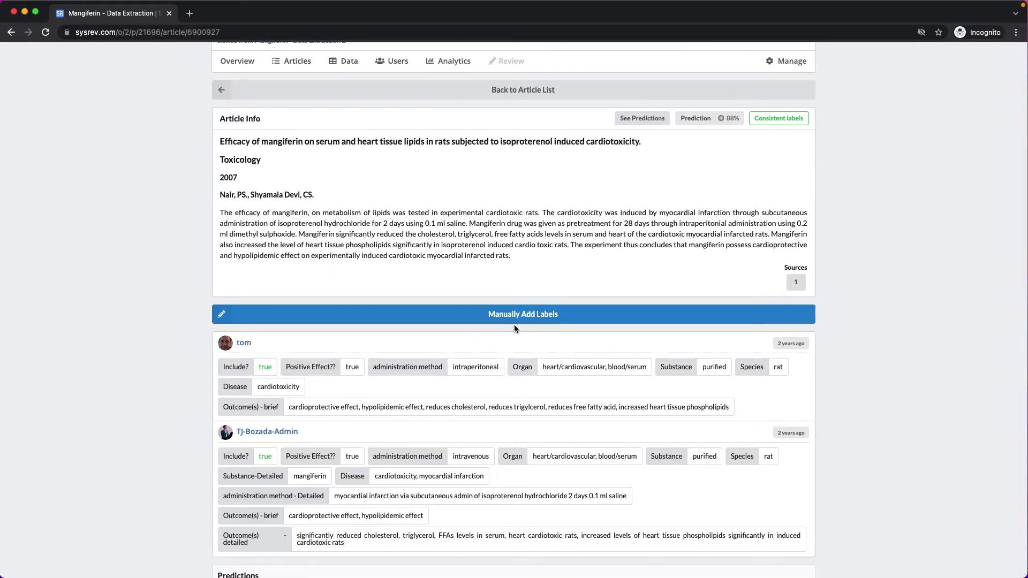
{"action": "scroll", "coordinate": [515, 328], "scroll_direction": "down", "scroll_amount": 6}
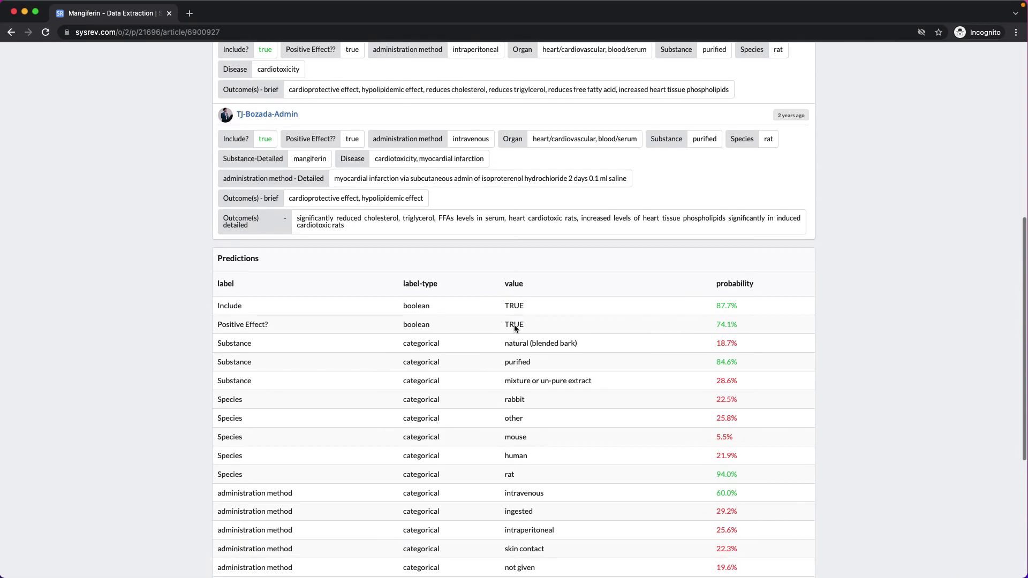
{"action": "scroll", "coordinate": [514, 325], "scroll_direction": "down", "scroll_amount": 4}
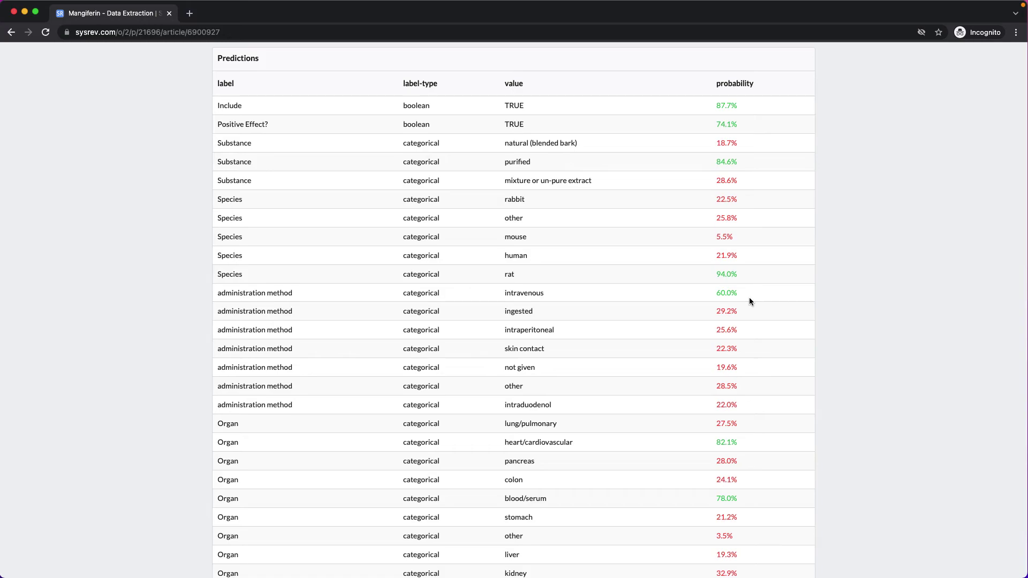
{"action": "scroll", "coordinate": [750, 299], "scroll_direction": "down", "scroll_amount": 2}
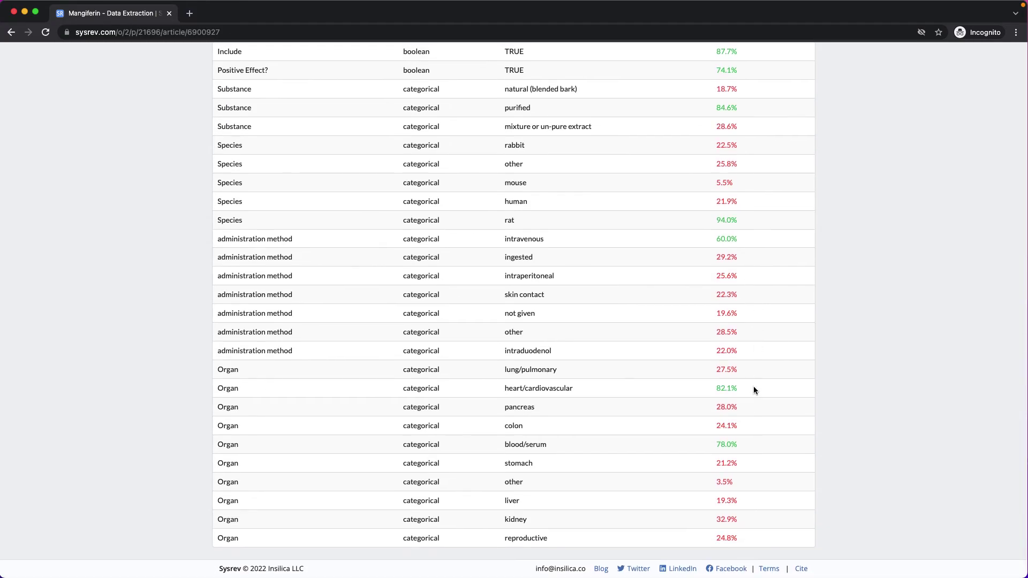